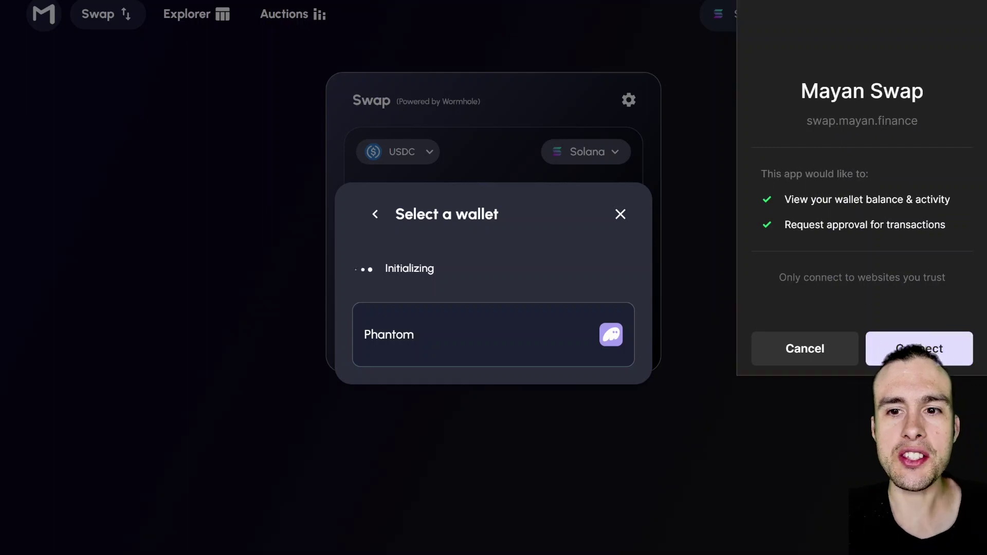
- Approve the Phantom connection so Mayan Swap shows 0.3169 SOL and 1017.32 USDC
click(895, 352)
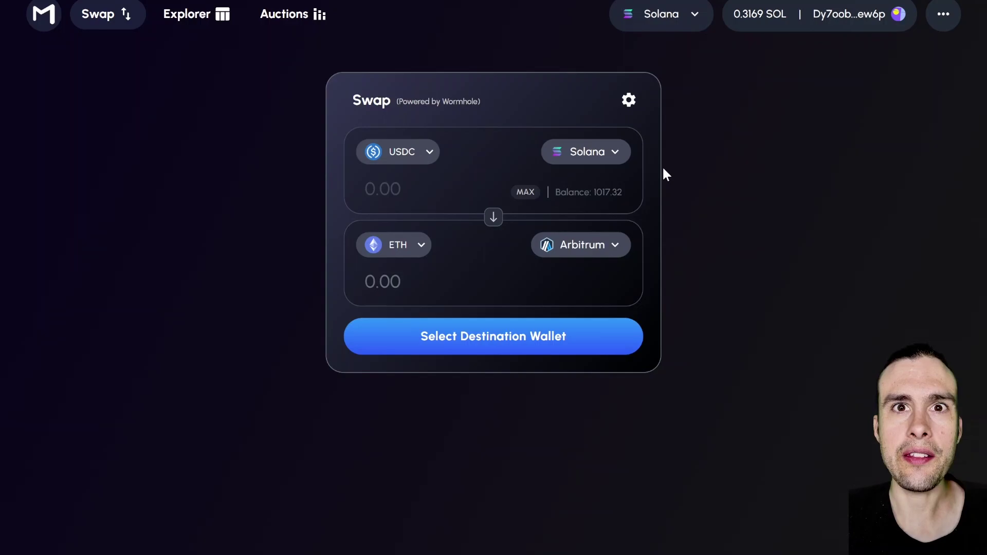
- Pick the destination wallet and swap 40 USDC on Solana for USDC.e on Arbitrum
click(494, 336)
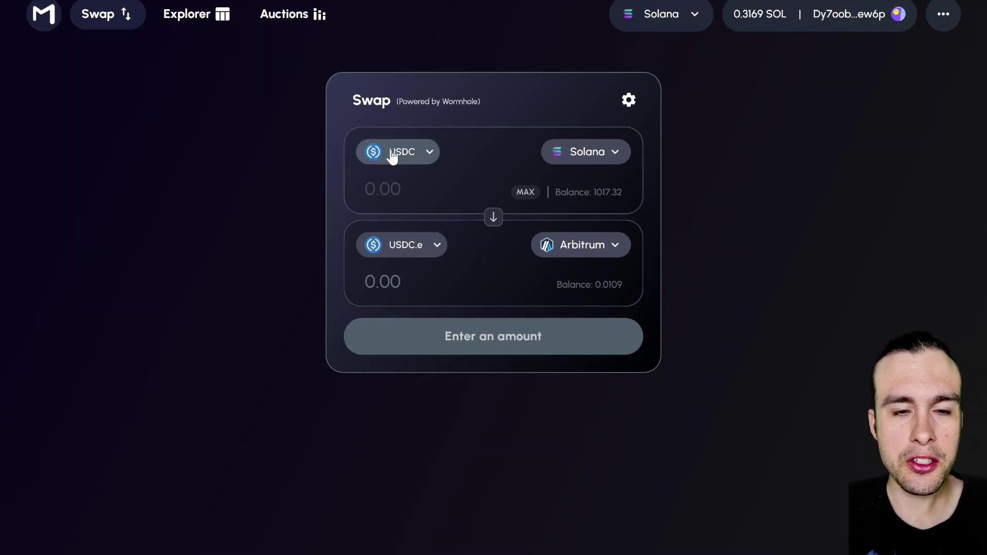
click(383, 189)
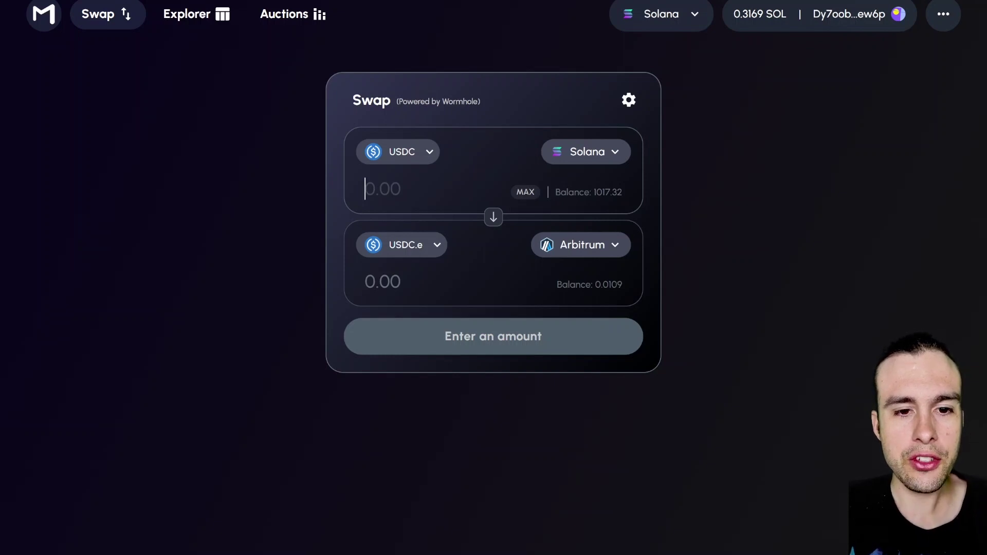
text(40)
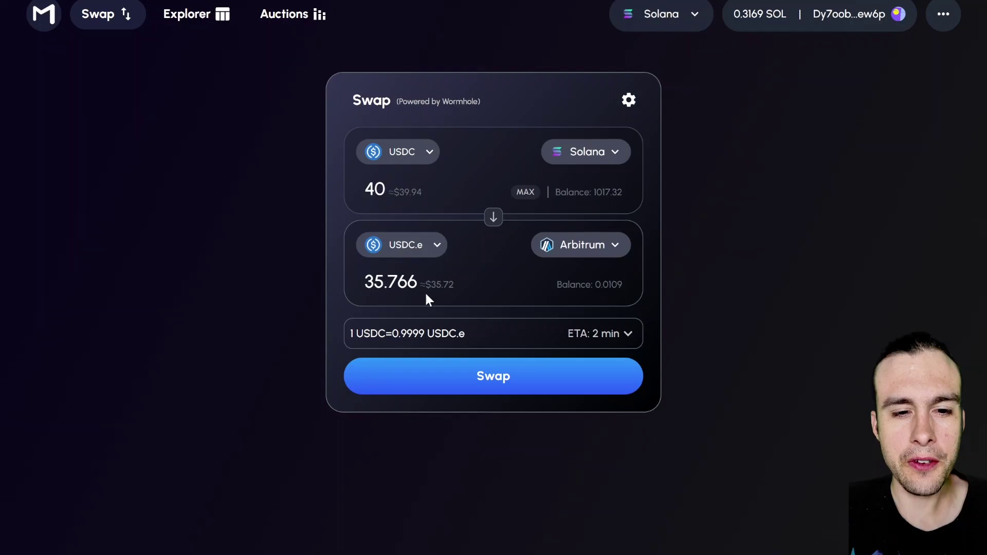
click(504, 383)
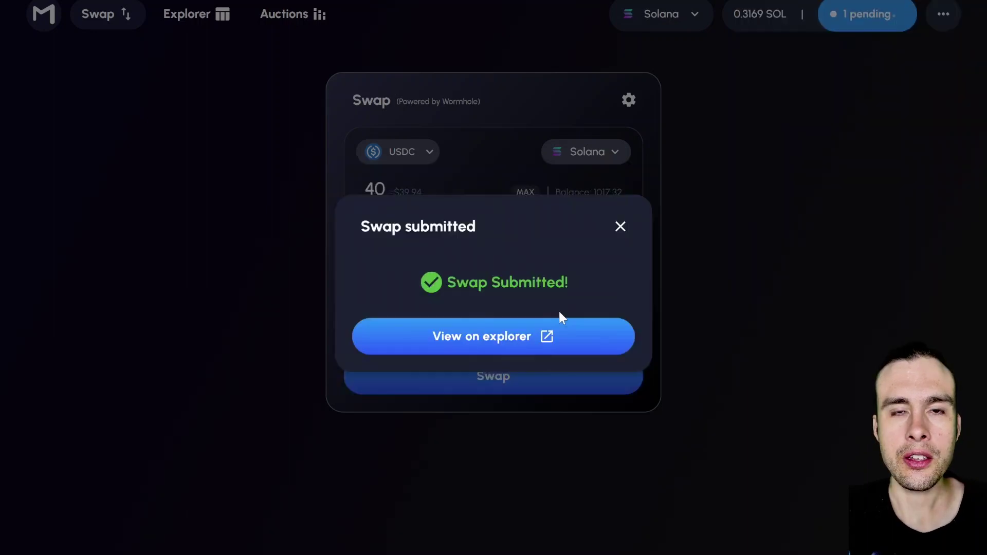
- Close the swap notice and check the 977.32 USDC balance and 35.777 USDC.e received on Arbitrum
click(619, 227)
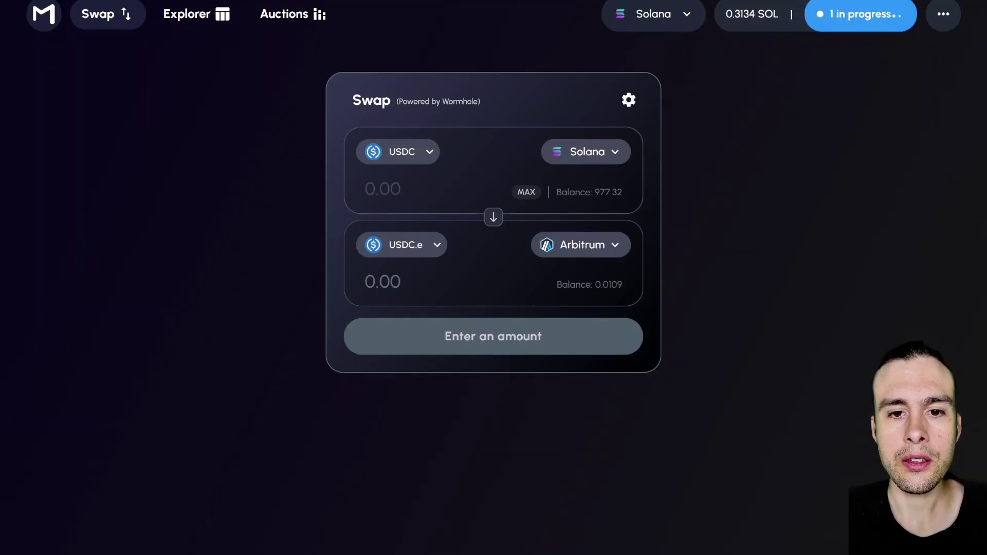
drag(557, 192, 617, 192)
click(587, 202)
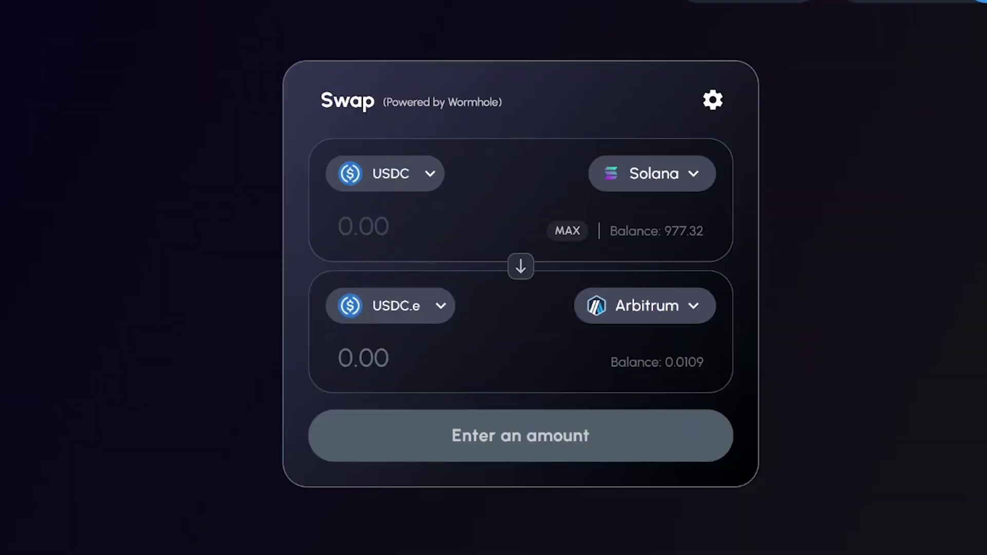
drag(320, 101, 504, 114)
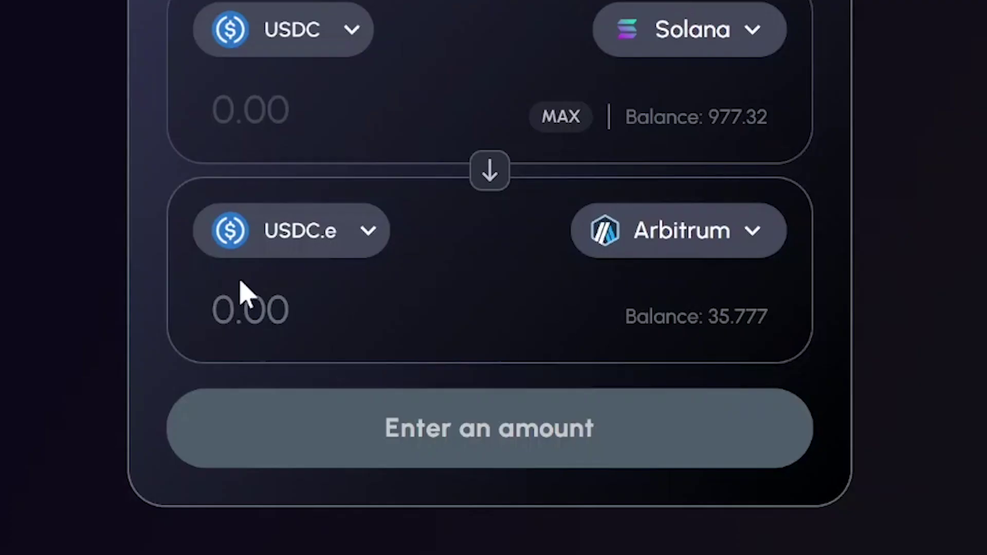
triple_click(697, 316)
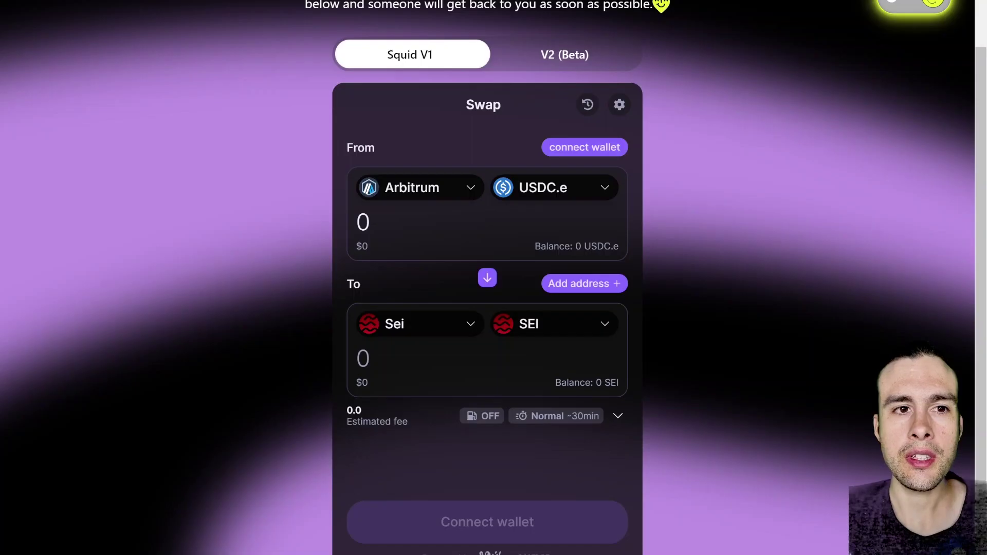
- Connect the first MetaMask account to Squid Router, revealing the 35.7770 USDC.e Arbitrum balance
click(585, 148)
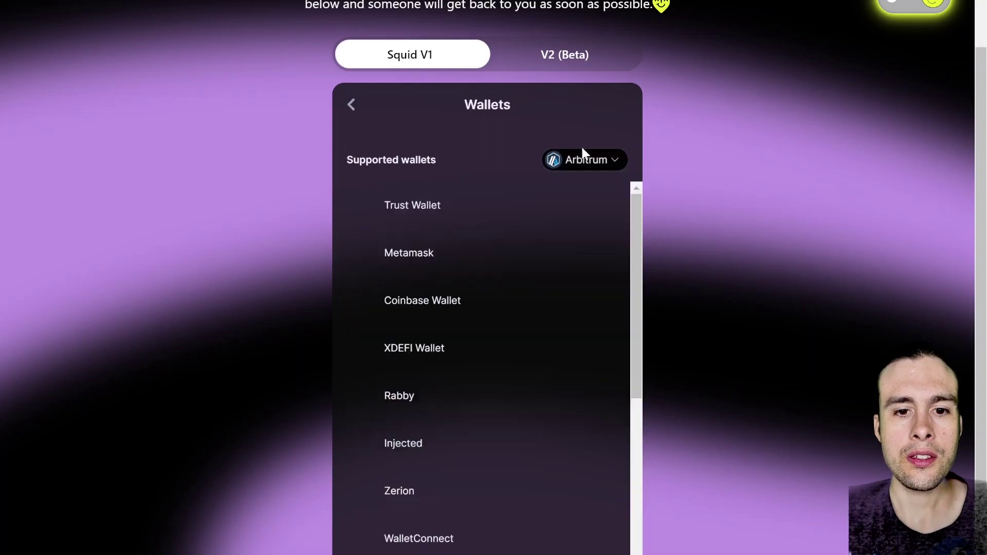
click(416, 261)
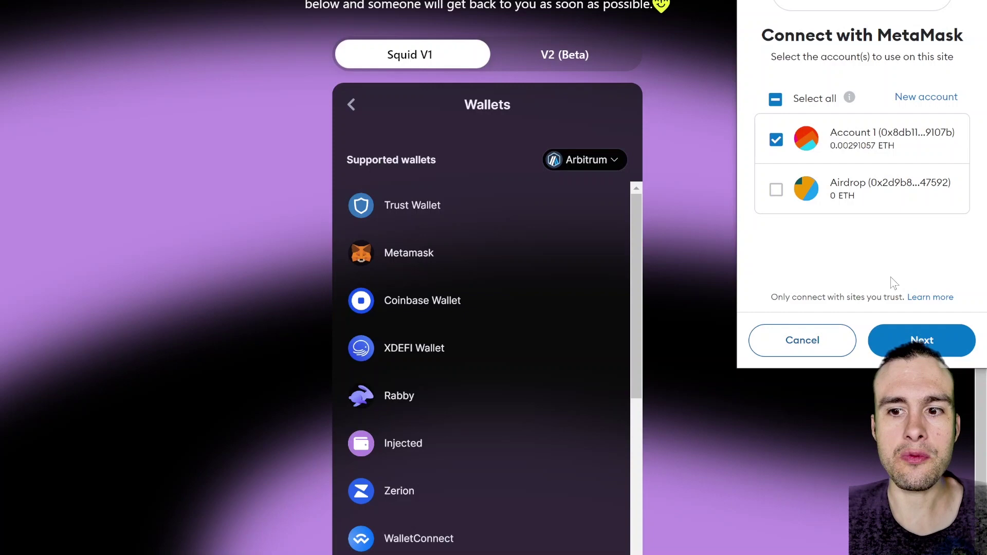
click(907, 337)
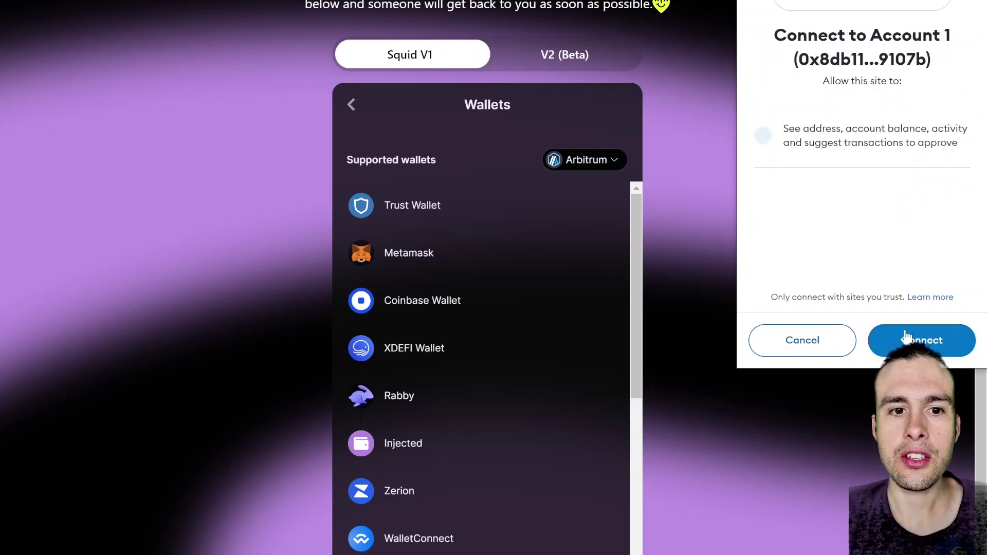
click(905, 338)
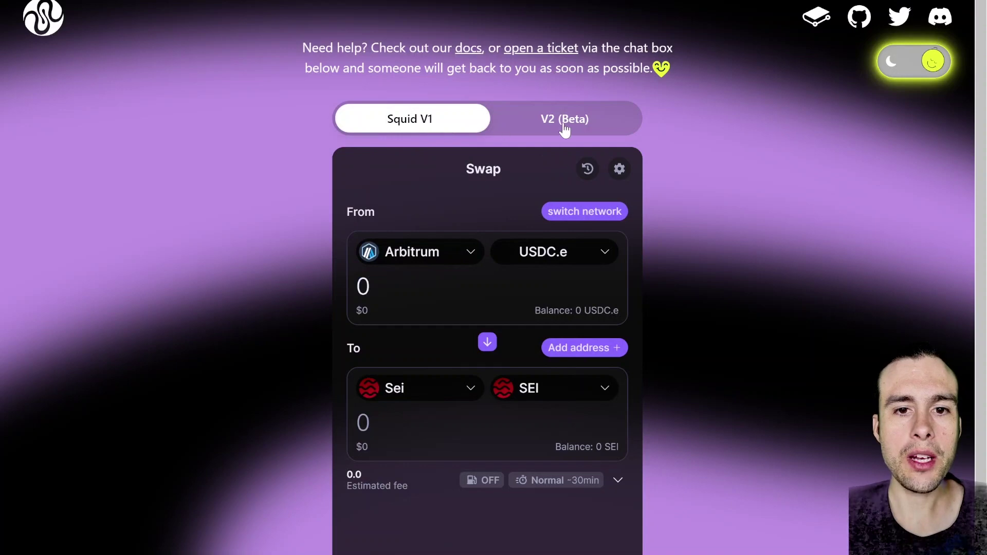
scroll(359, 168, down, 1)
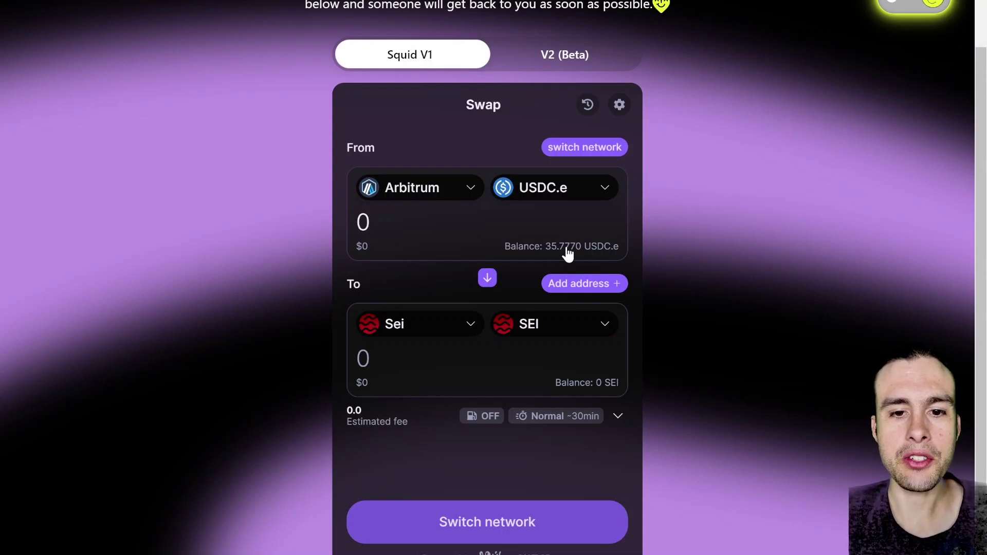
- Send the full 35.777093 USDC.e balance to a Keplr Sei wallet, quoted at 50.324855 SEI
click(591, 254)
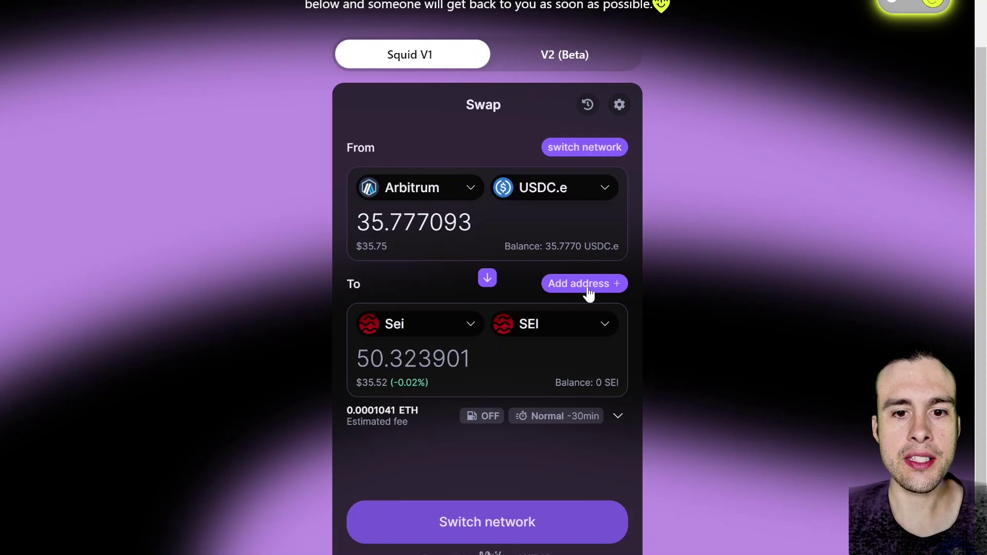
click(610, 284)
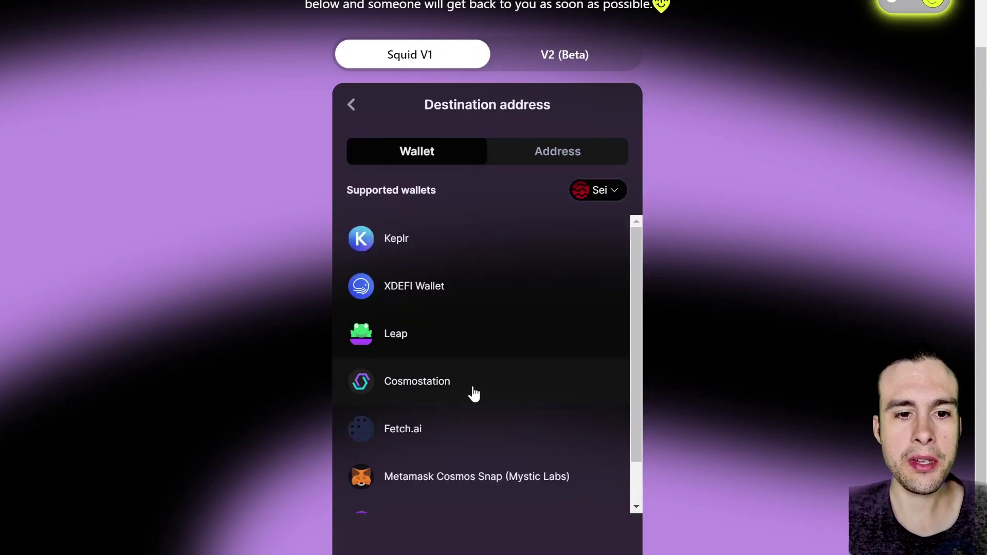
scroll(468, 393, down, 1)
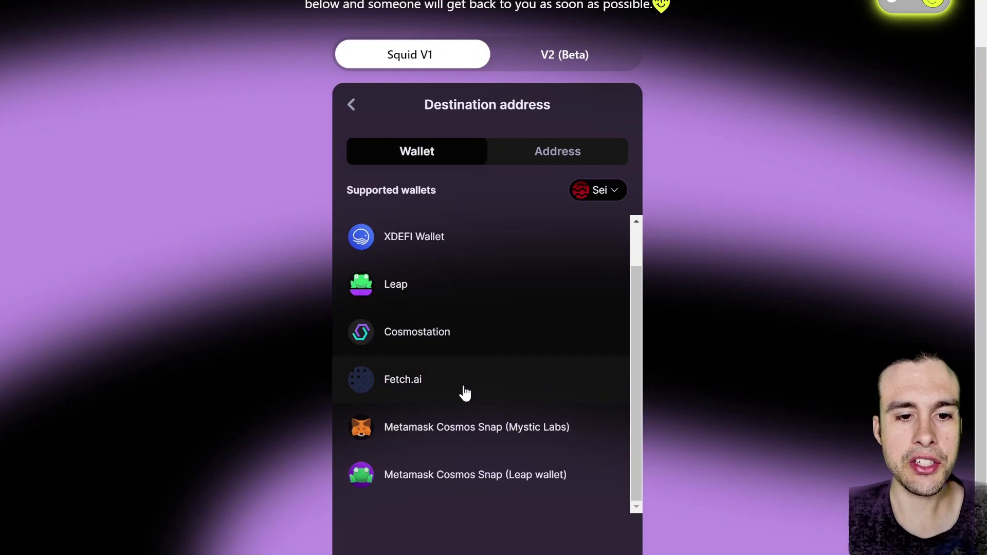
scroll(465, 393, up, 1)
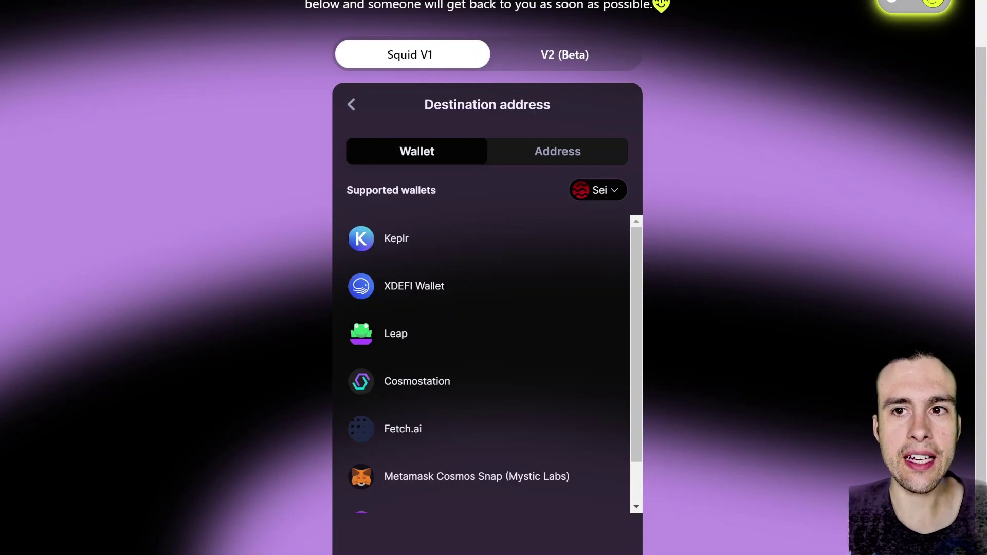
click(396, 238)
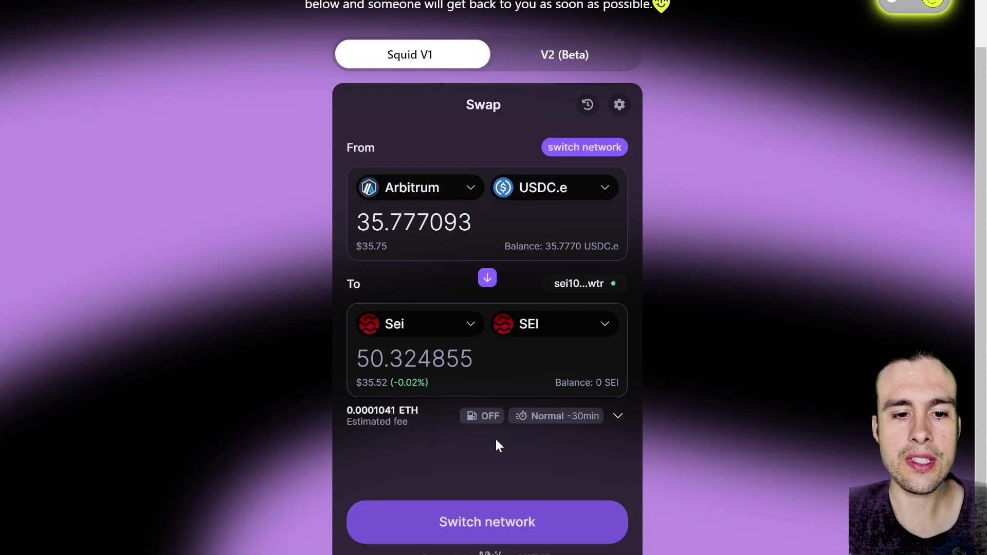
- Switch the wallet to Arbitrum and approve a 35.777093 USDC spending cap in MetaMask
click(481, 528)
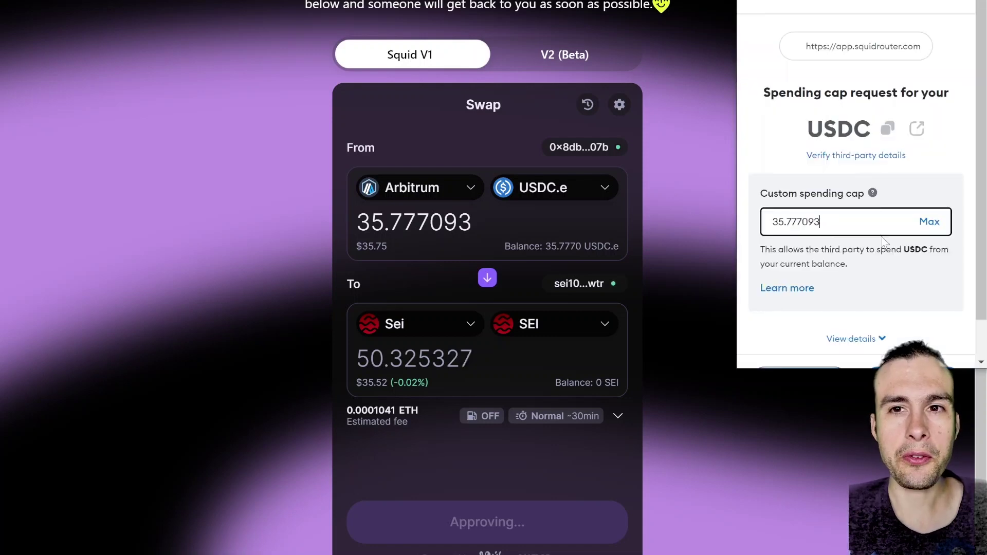
click(929, 222)
scroll(900, 309, down, 1)
click(900, 343)
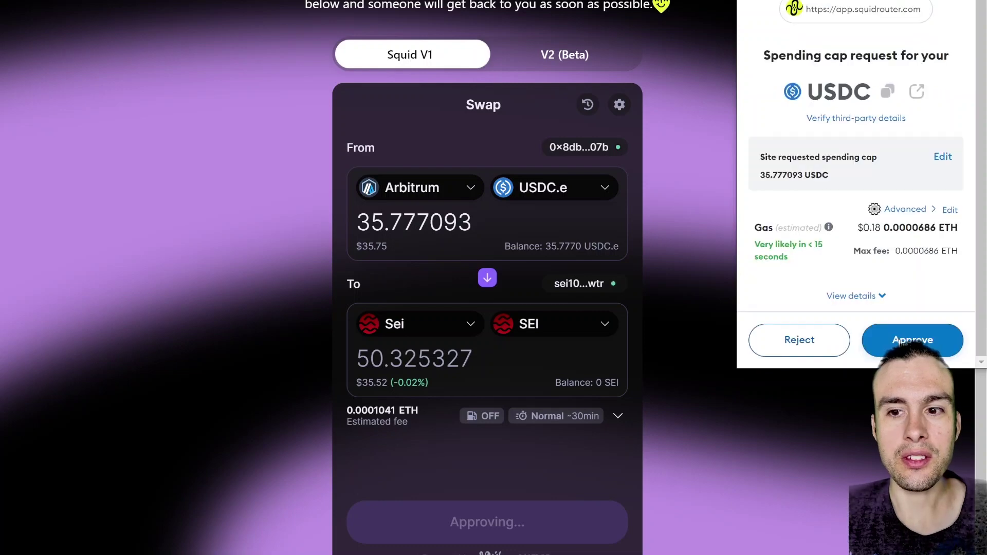
click(900, 344)
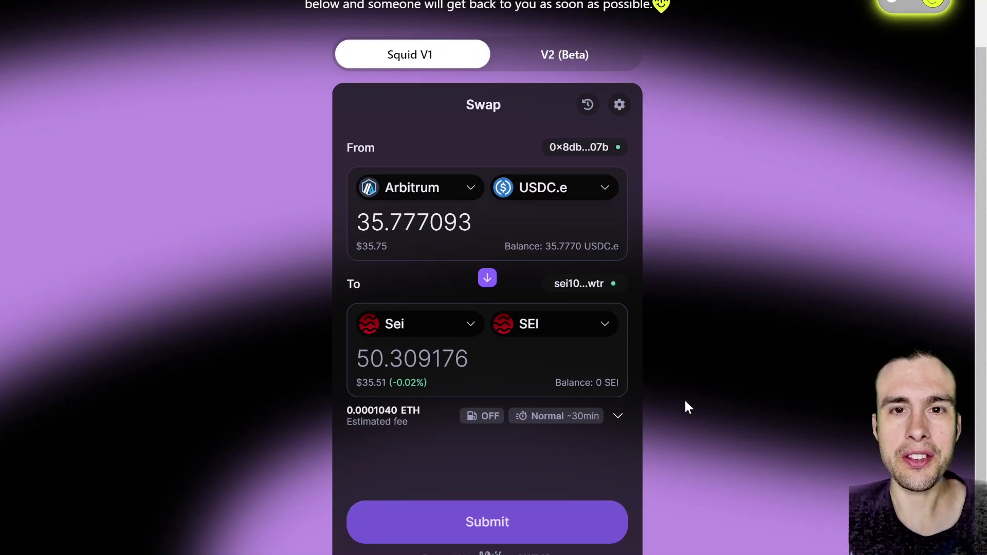
- Submit the USDC.e-to-SEI swap, then bring up the list of tokens receivable on Sei
click(496, 520)
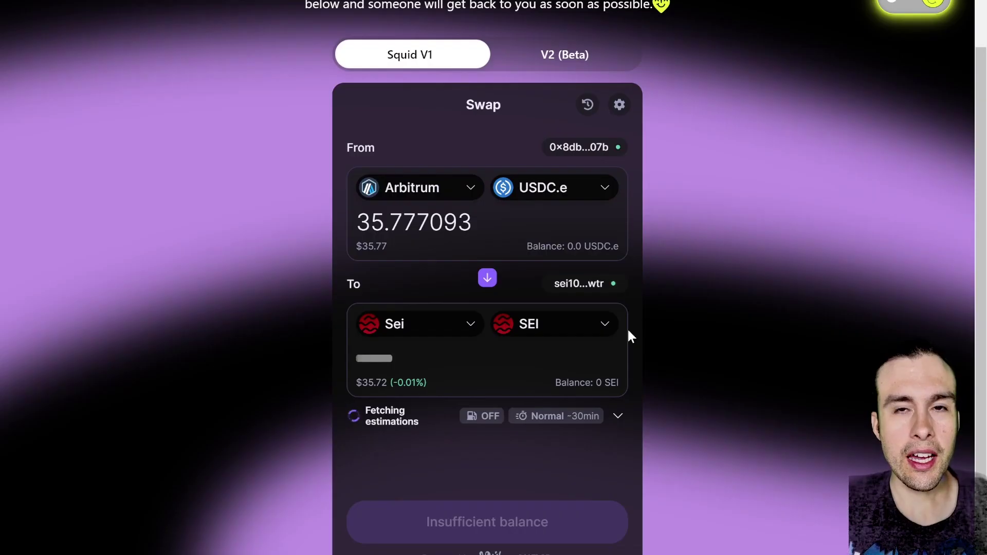
click(530, 324)
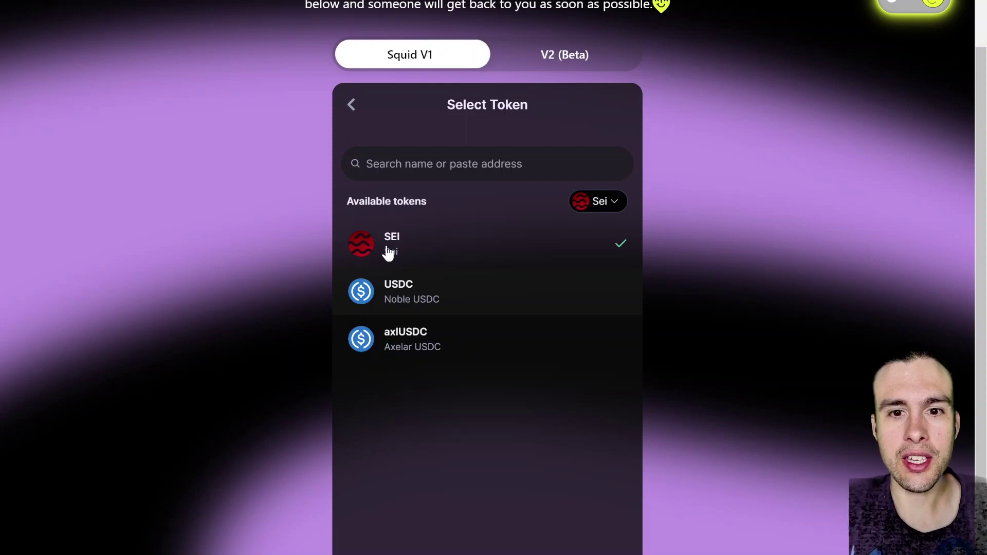
- Choose USDC as the token received on Sei and show the route's gas refuel details
click(373, 296)
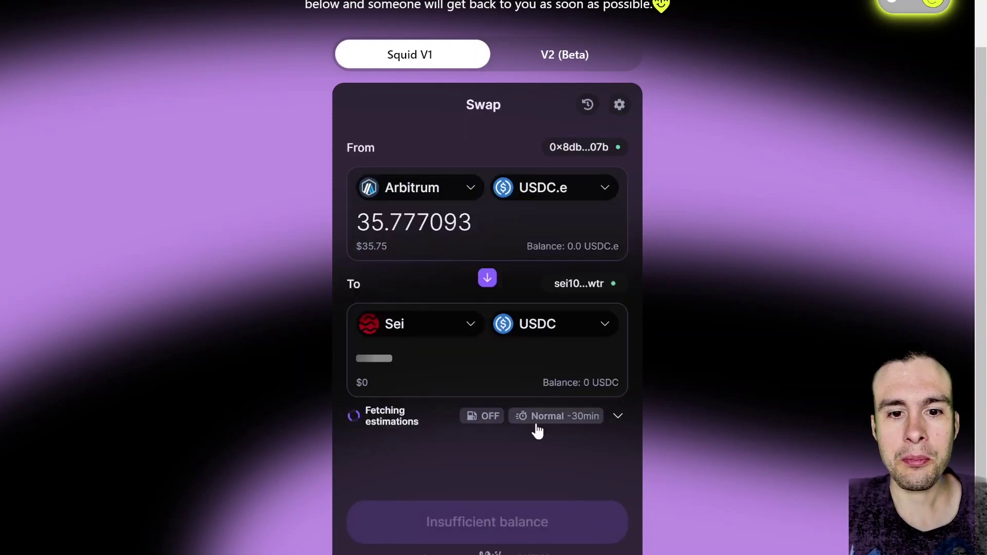
click(473, 418)
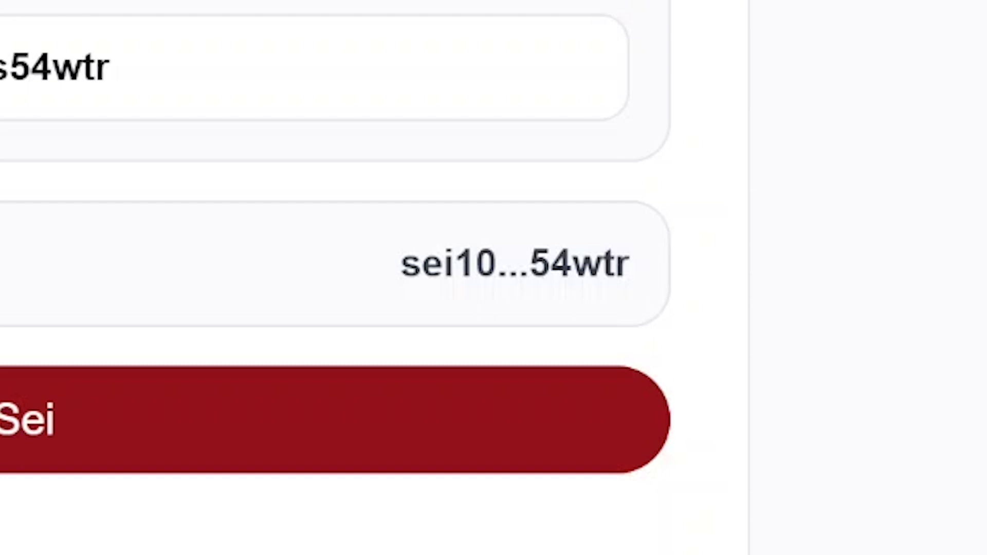
- Check which Sei wallet address is connected on the Sei 3rd Party Bridge page
click(871, 77)
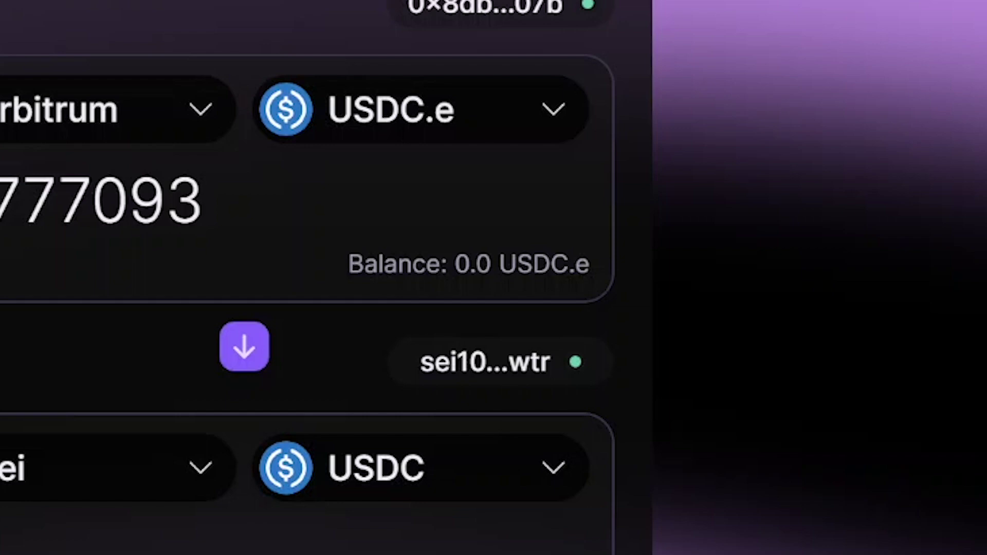
- Check the destination Sei wallet while the 35.743948 USDC quote loads
click(489, 367)
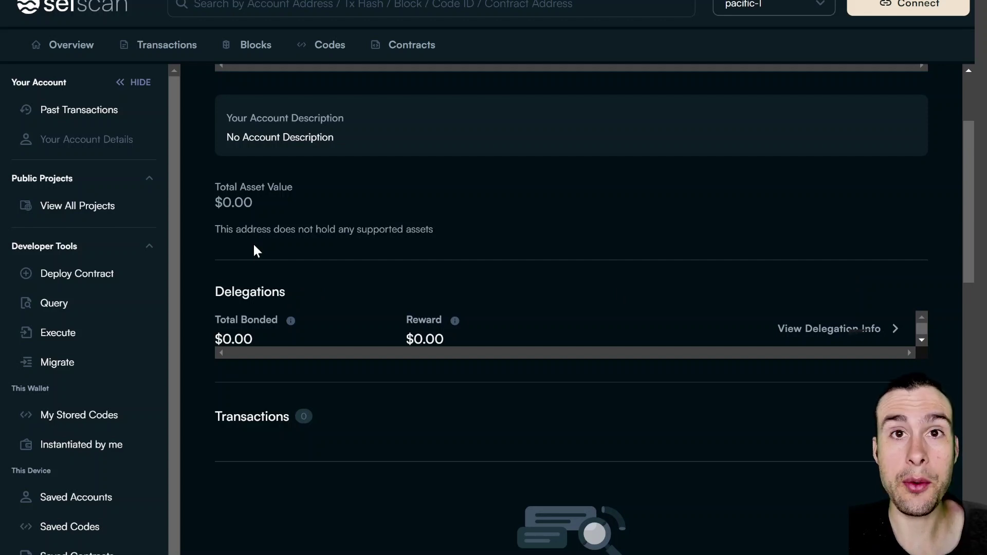
- Scroll the SeiScan account page through Total Asset Value, Delegations and Transactions
scroll(254, 246, down, 3)
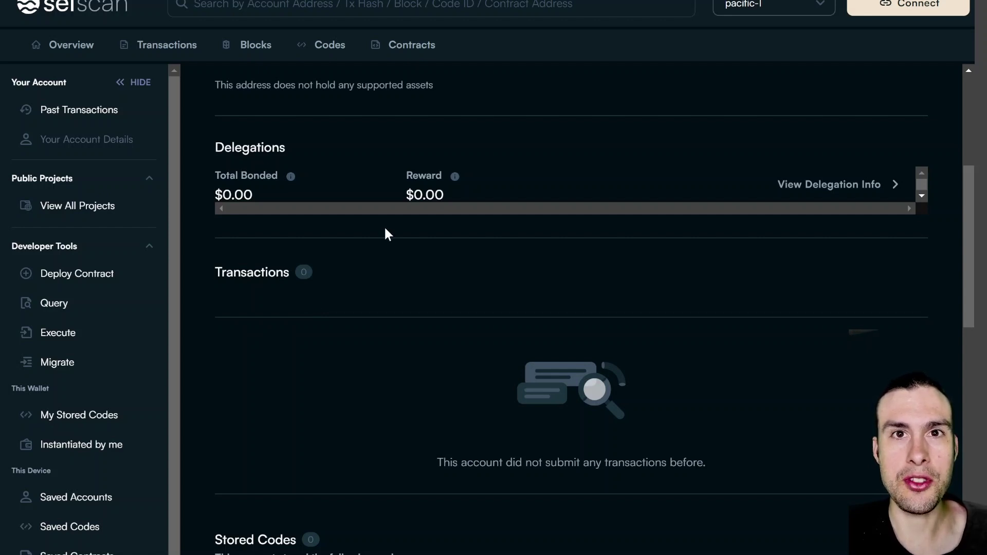
scroll(409, 271, up, 3)
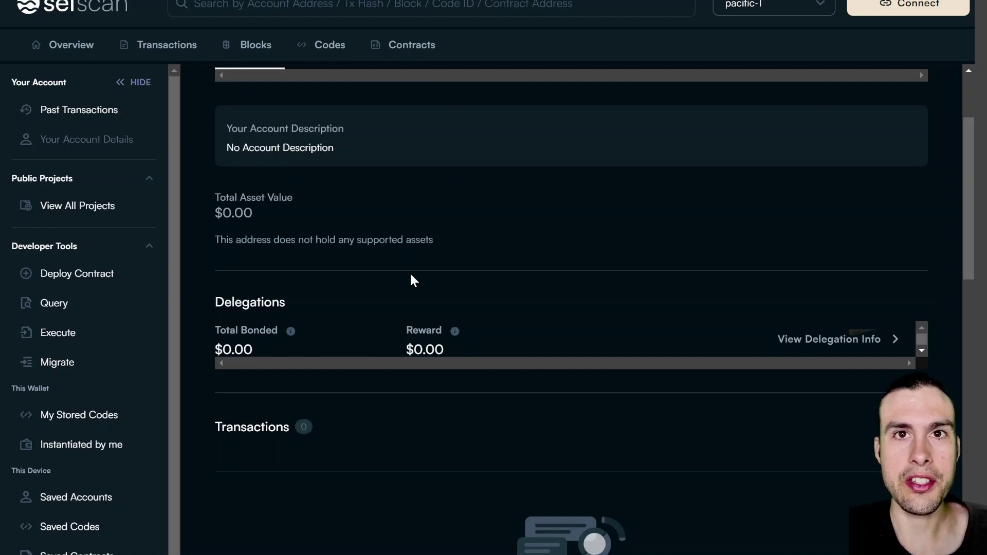
scroll(409, 271, down, 3)
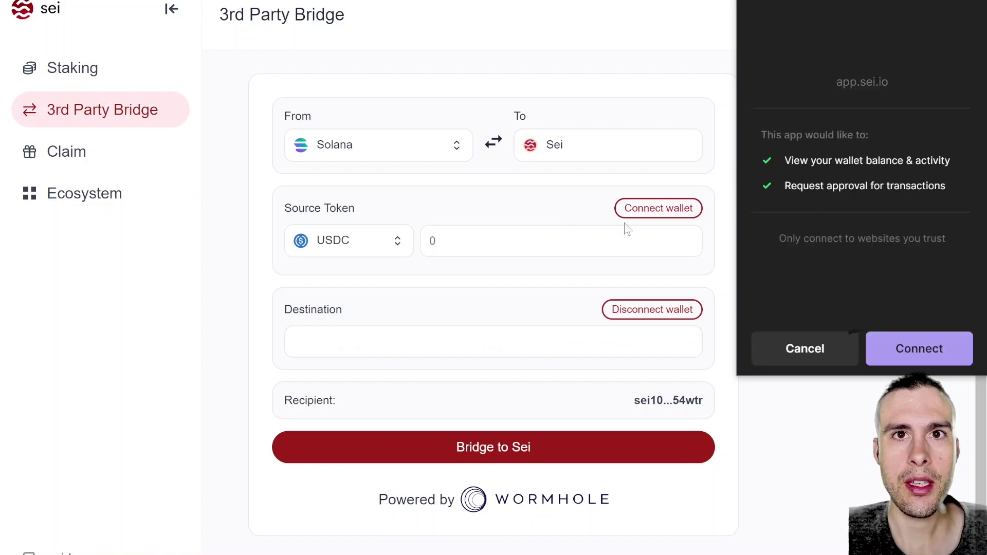
- Connect the Solana wallet and bridge 50 USDC to Sei, following the status until Redeemed
click(942, 358)
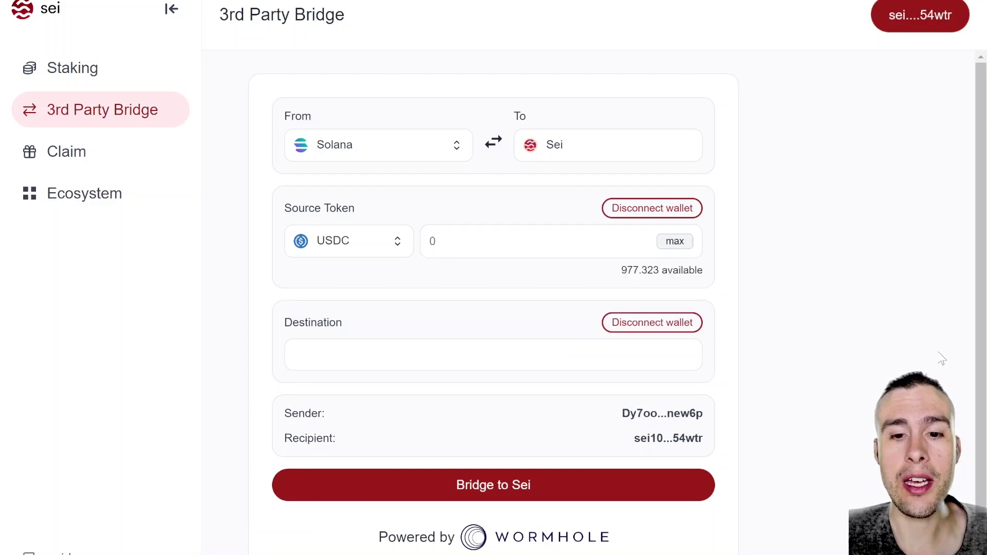
click(435, 242)
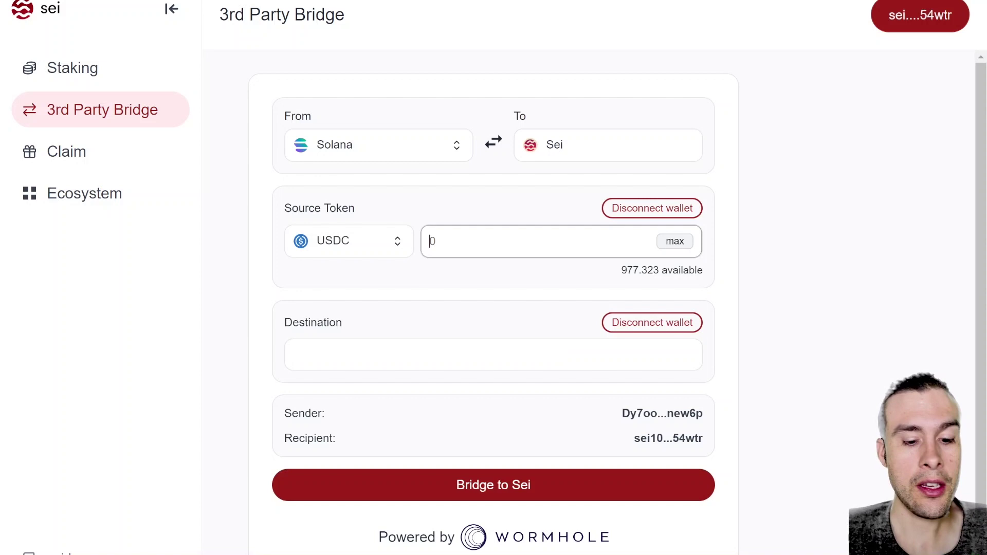
text(50)
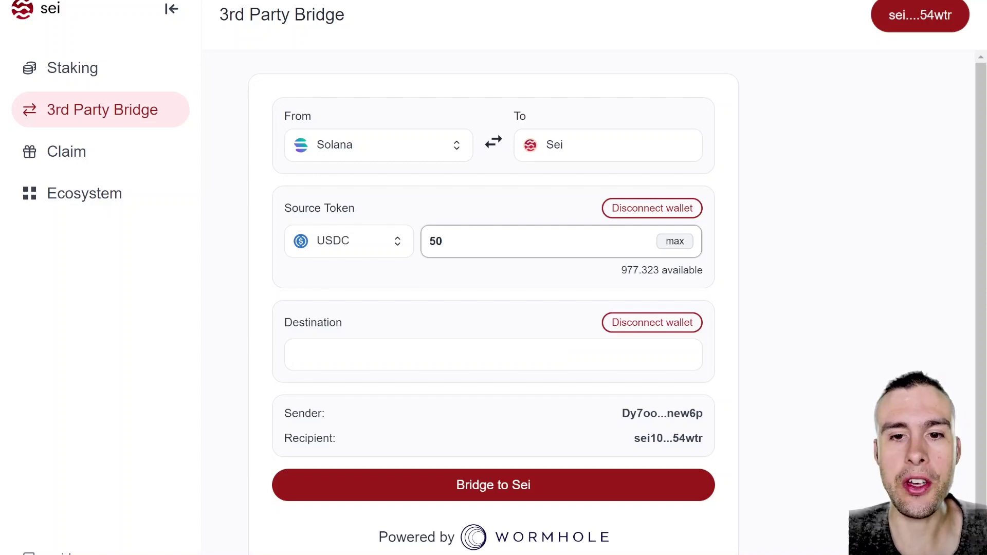
key(Return)
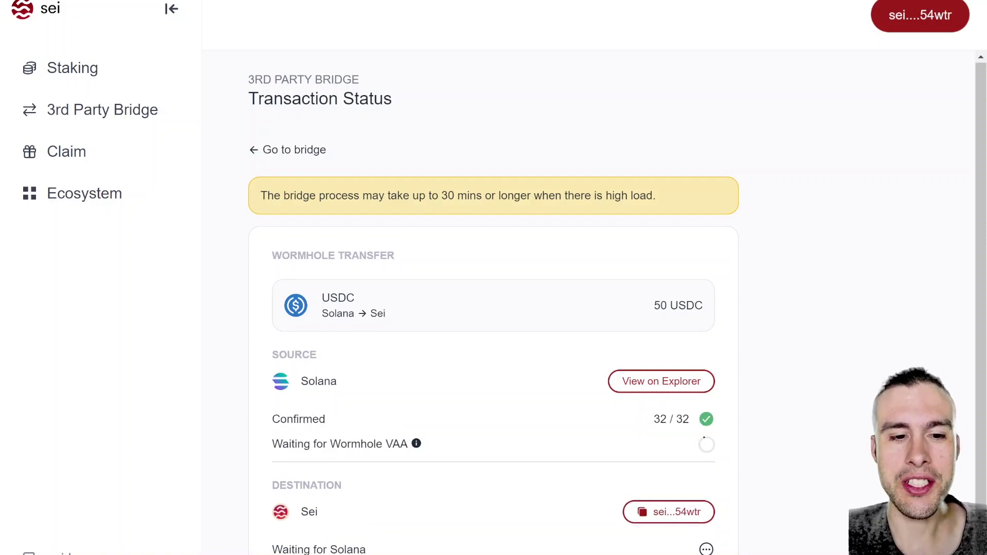
scroll(353, 159, down, 1)
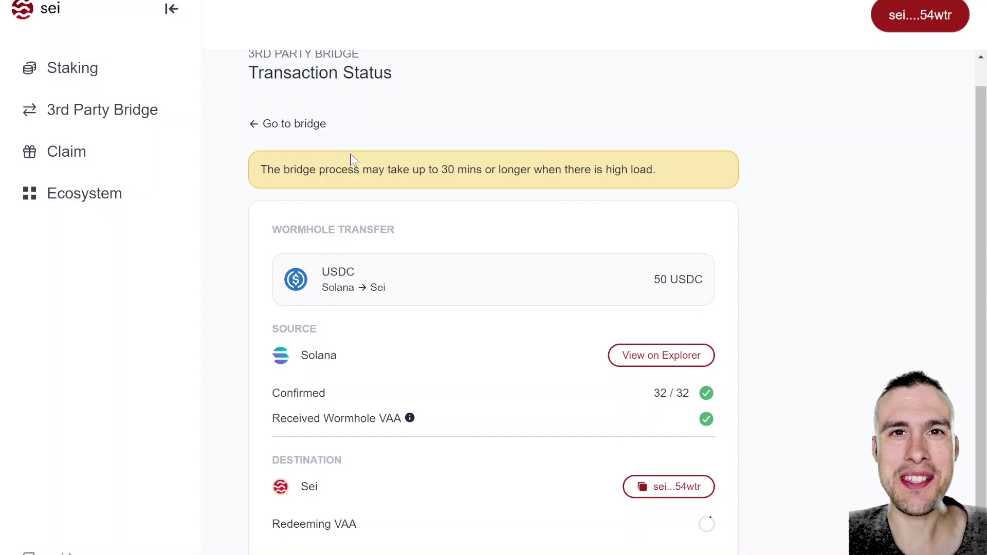
scroll(350, 153, down, 2)
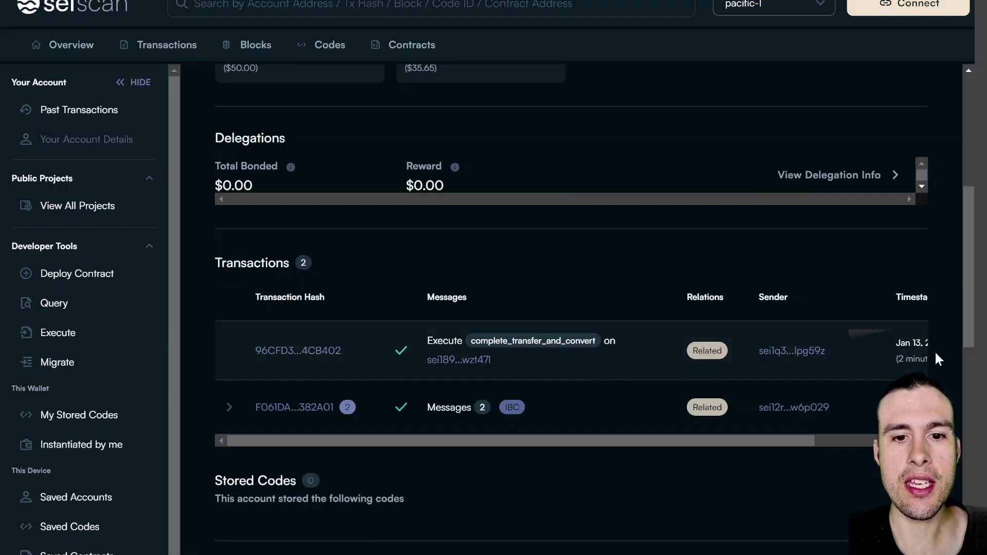
- Check the 50.000000 USDCso and 50.474109 SEI balances under Total Asset Value
scroll(226, 283, up, 4)
double_click(226, 273)
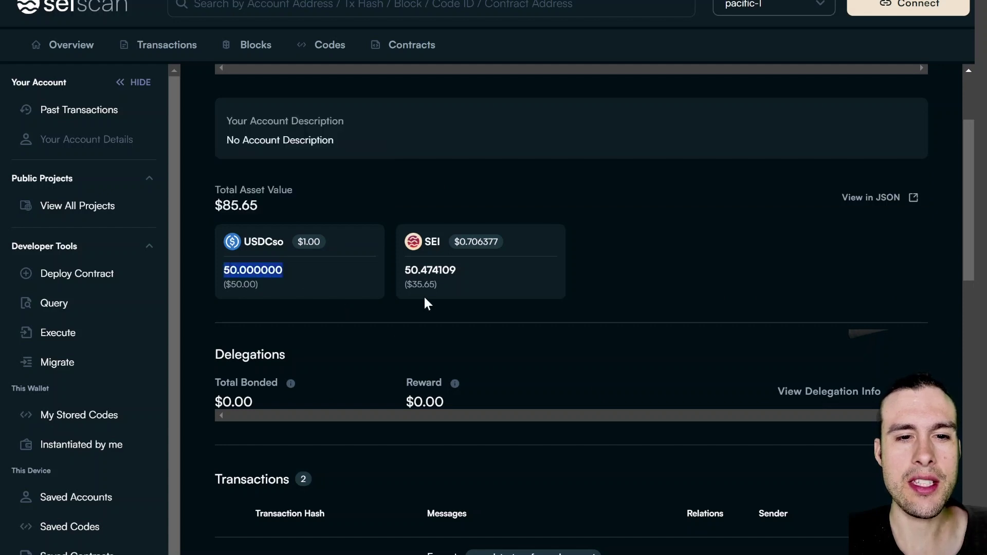
double_click(442, 271)
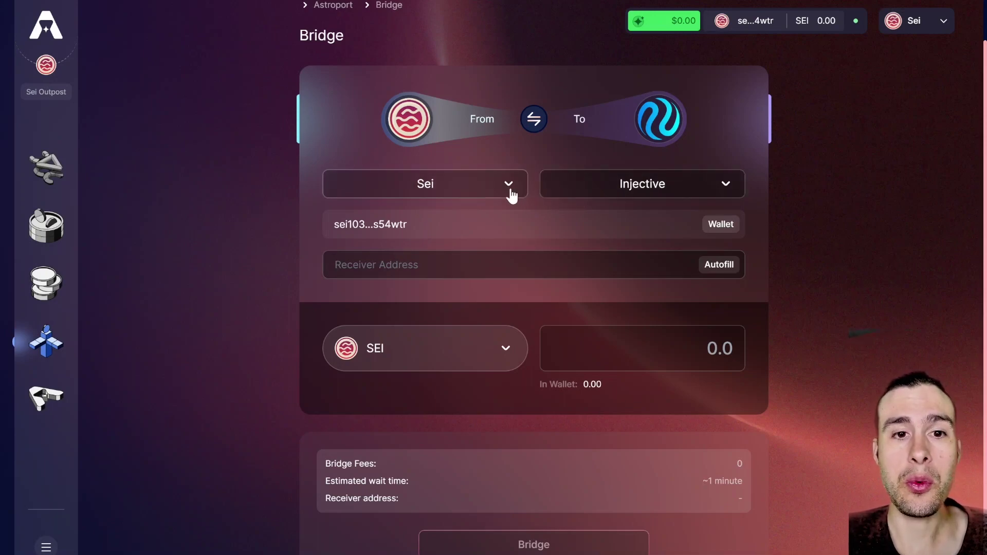
click(645, 191)
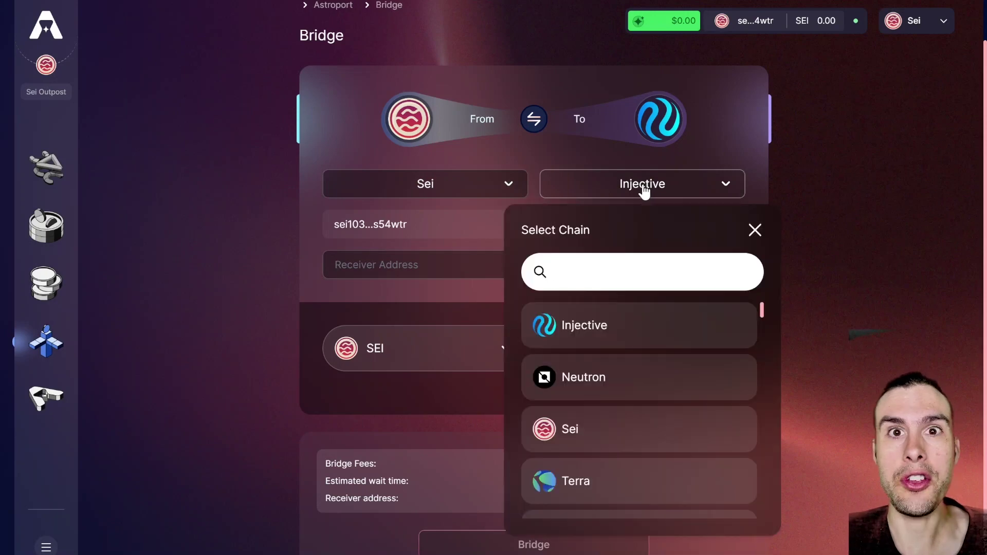
scroll(612, 419, down, 5)
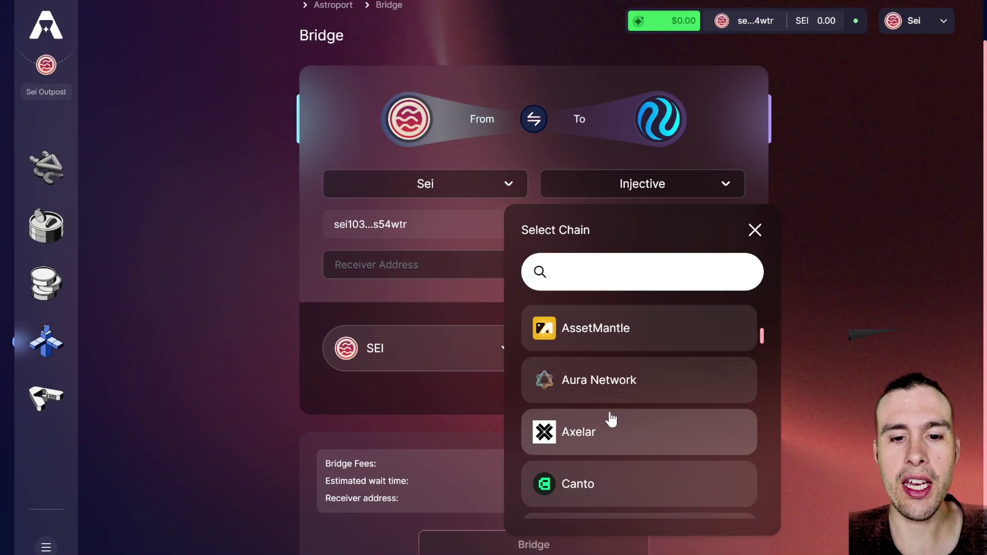
scroll(612, 419, down, 7)
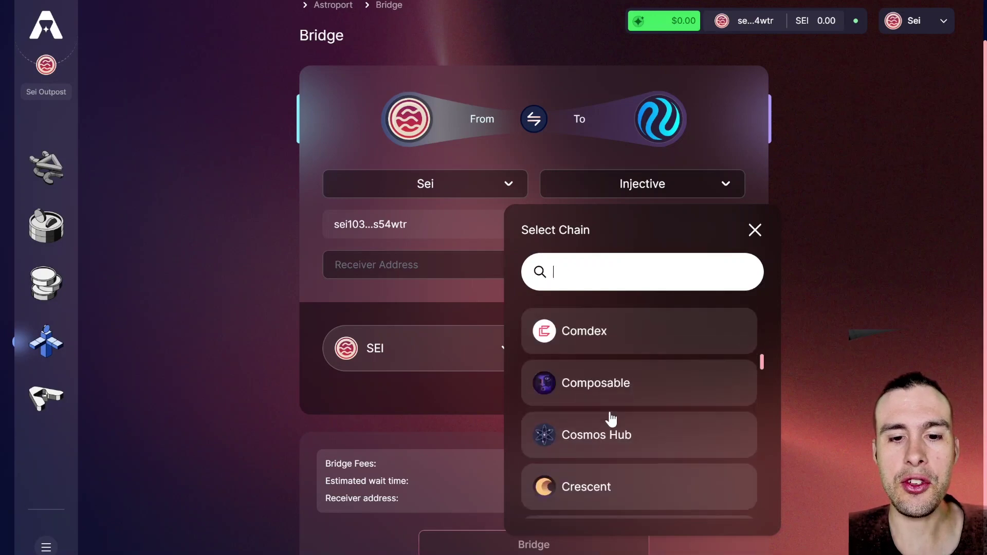
scroll(611, 415, up, 2)
scroll(576, 381, down, 3)
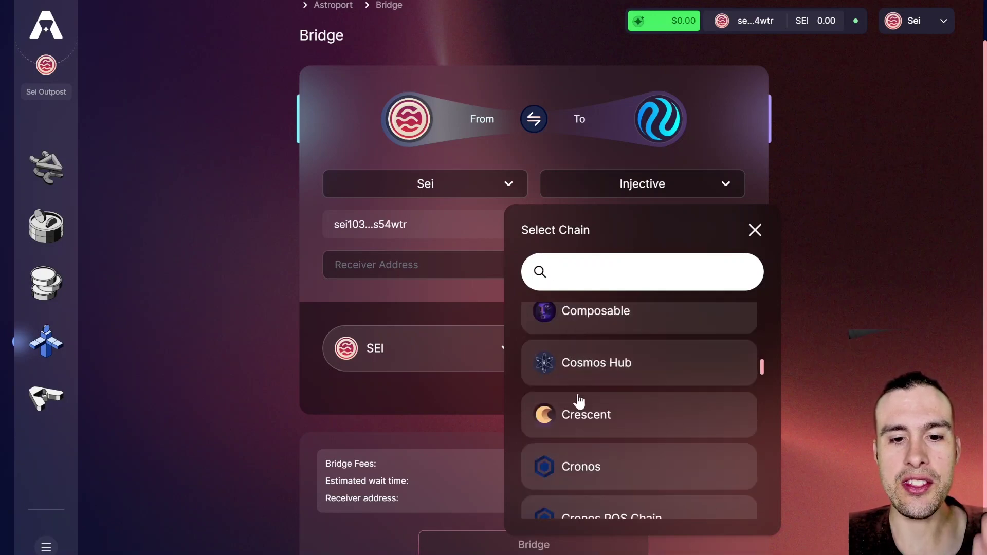
scroll(579, 401, down, 5)
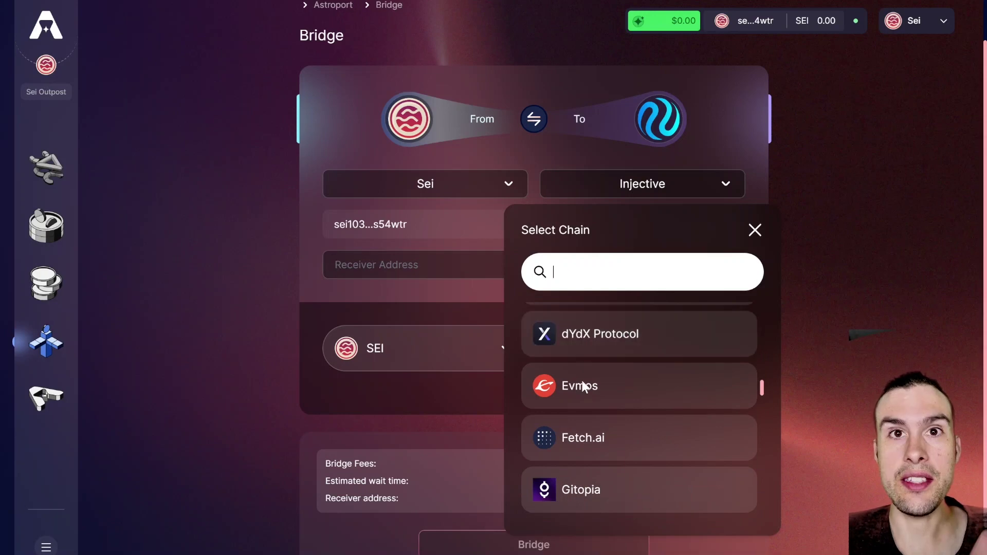
scroll(582, 387, down, 20)
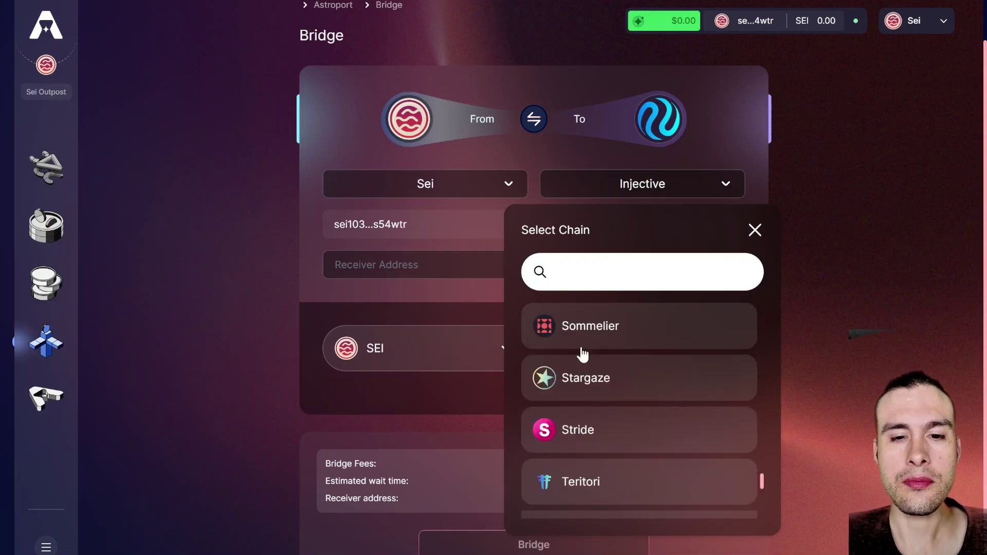
scroll(582, 355, down, 5)
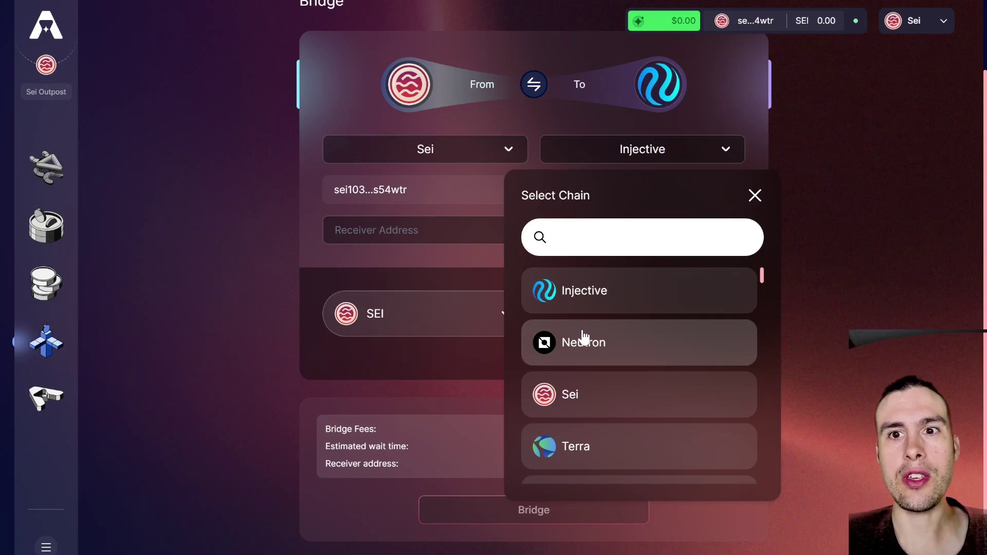
click(241, 268)
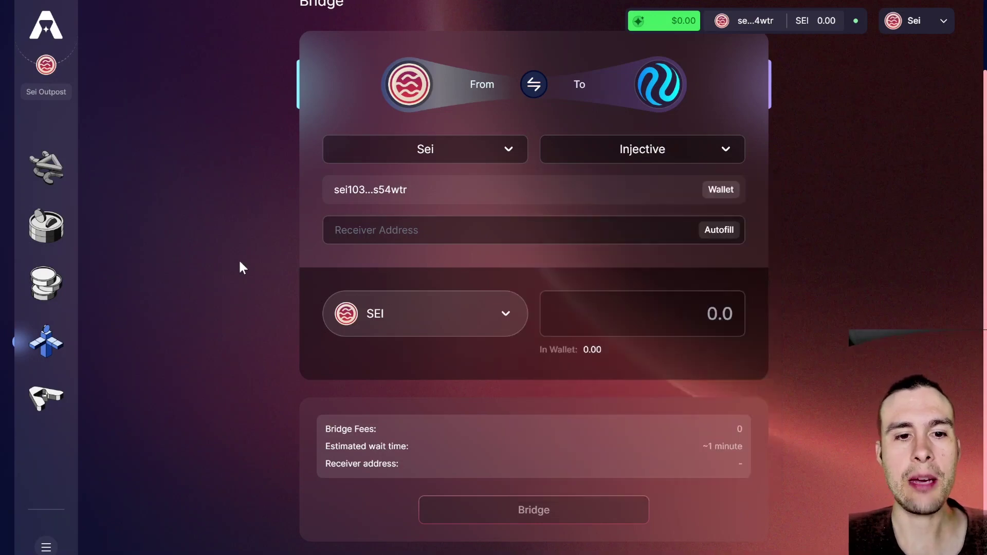